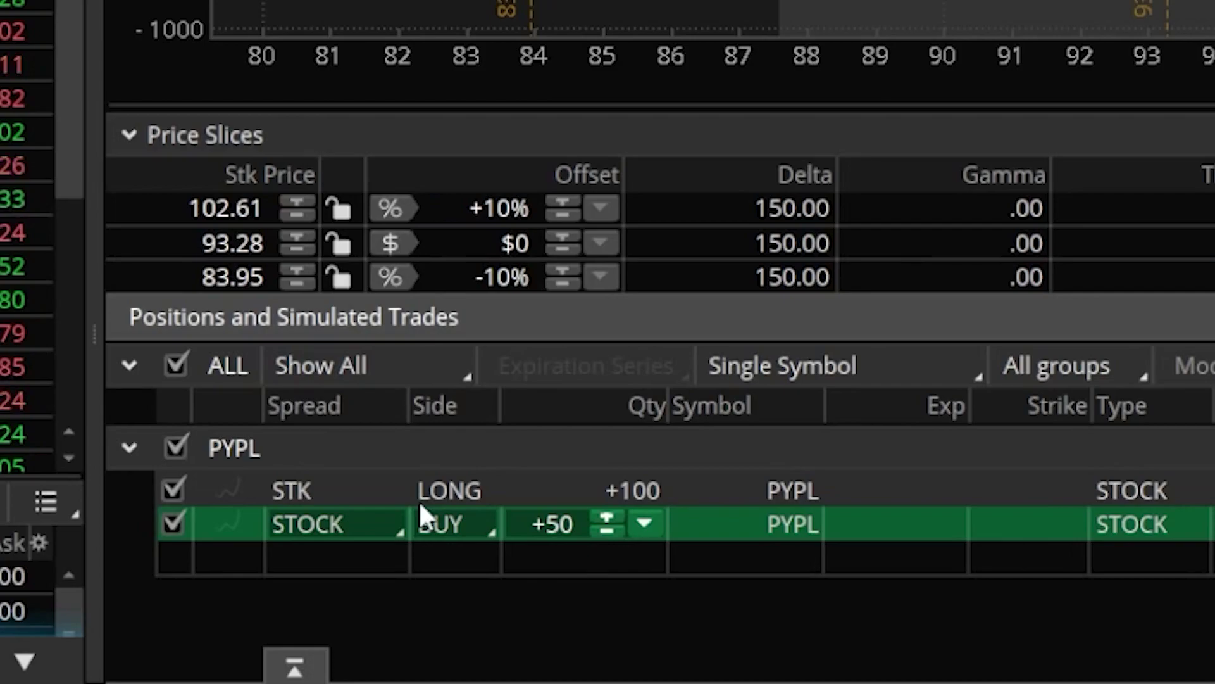
Exclude the simulated 50-share PYPL purchase from the risk analysis, keeping only the existing long stock position.
left_click(419, 499)
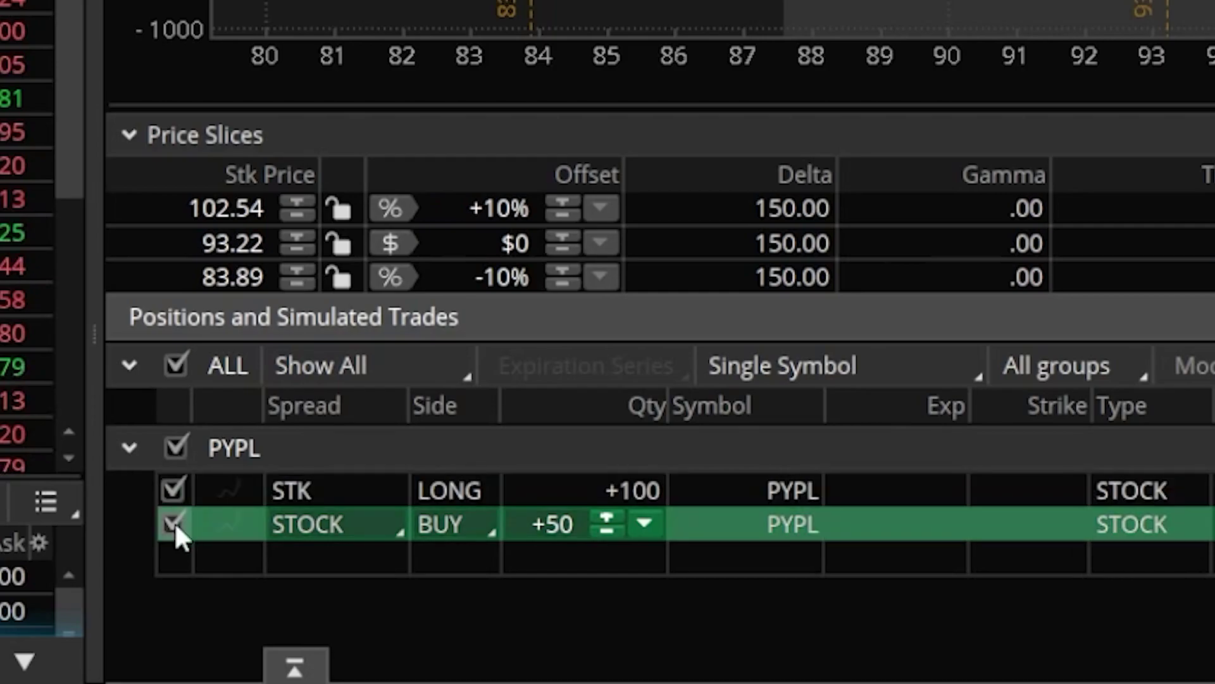
left_click(174, 521)
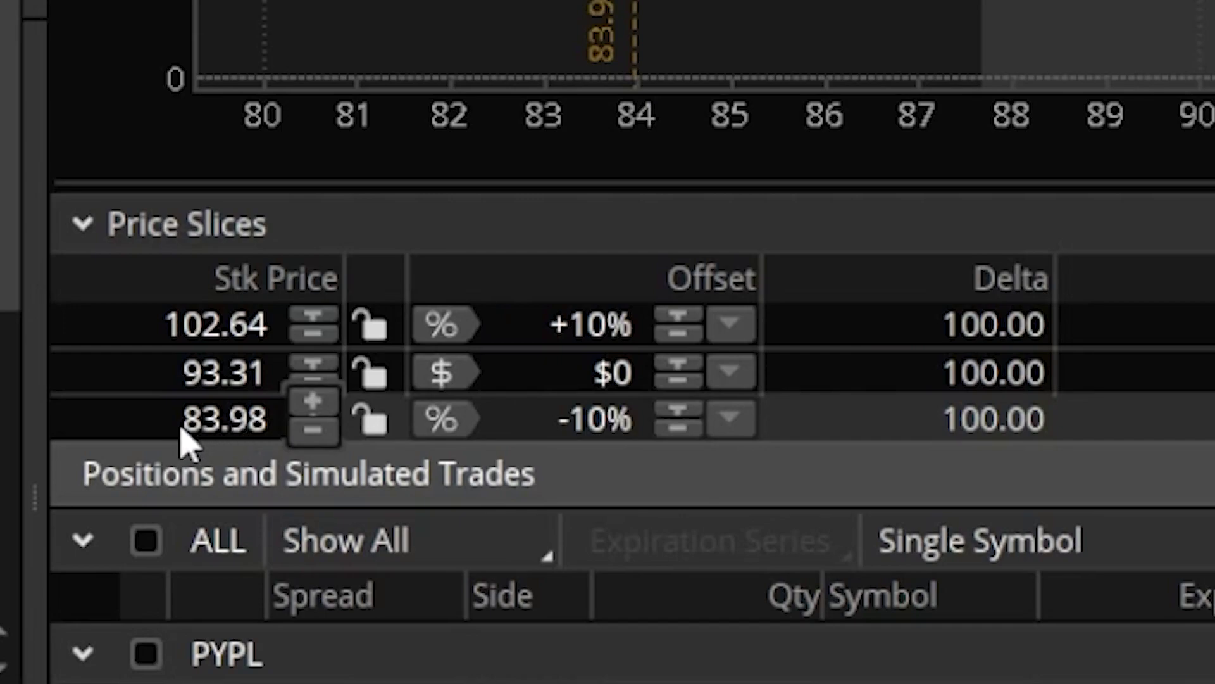
Set the lowest price slice's stock price to 80 and the highest price slice's offset to +20%.
left_click(207, 418)
left_click_drag(182, 418, 297, 437)
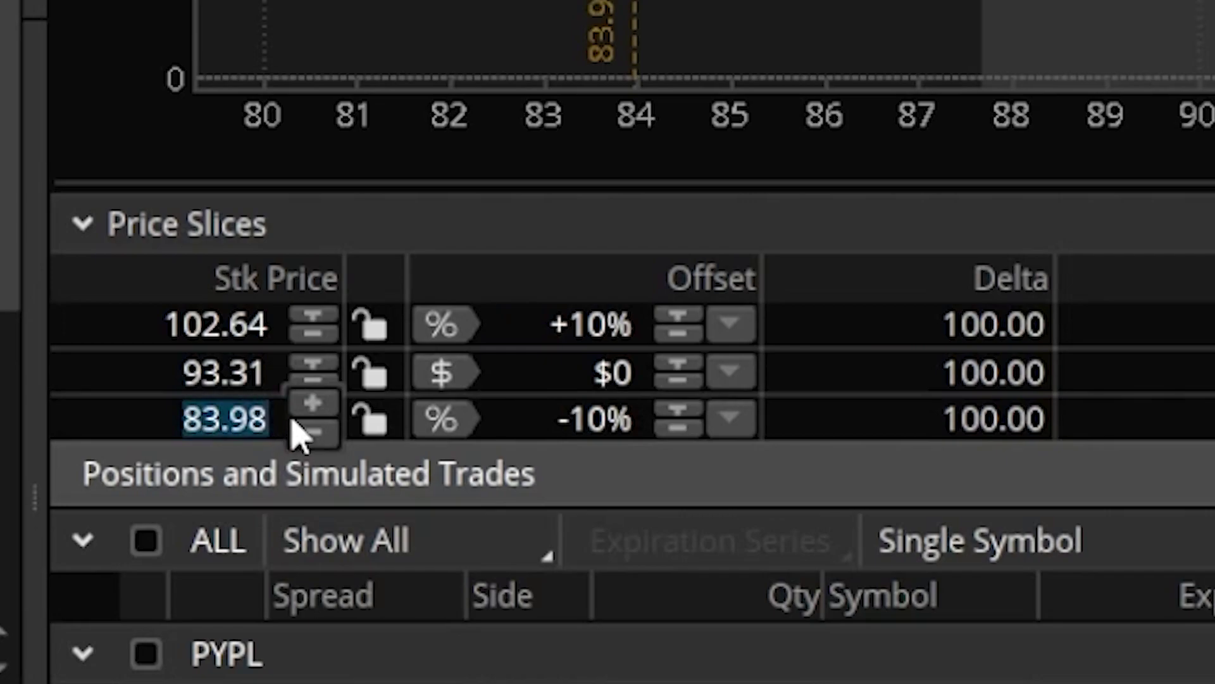
type("80")
key("Return")
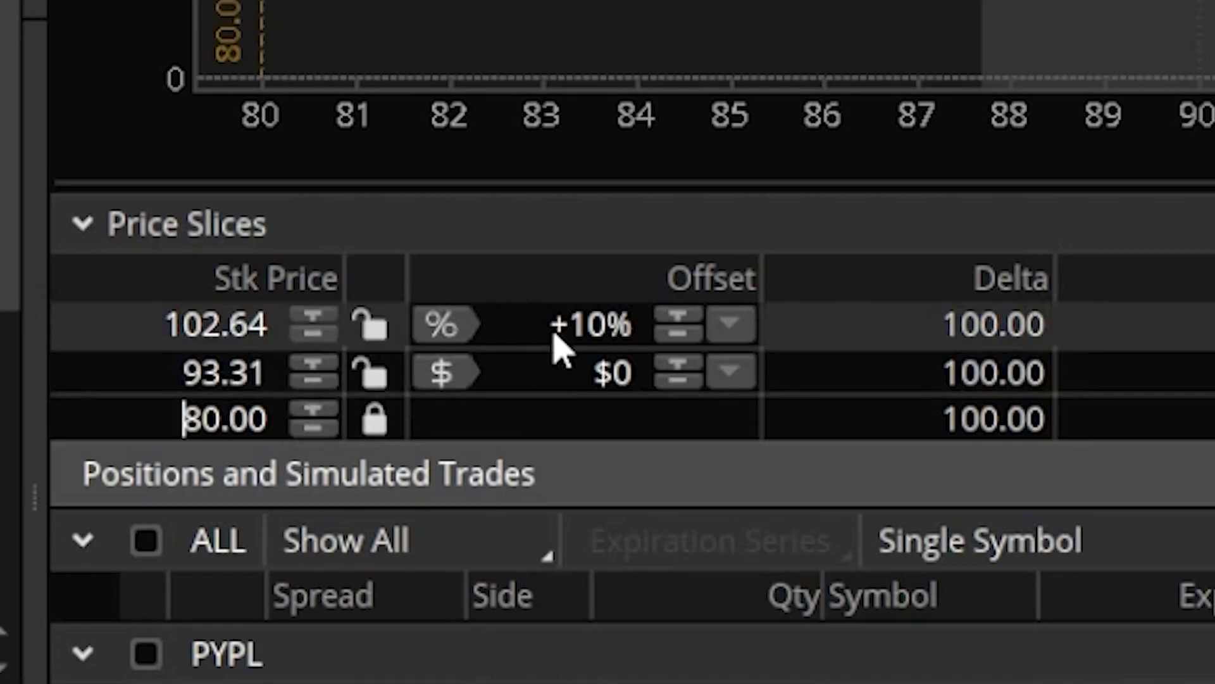
left_click(576, 324)
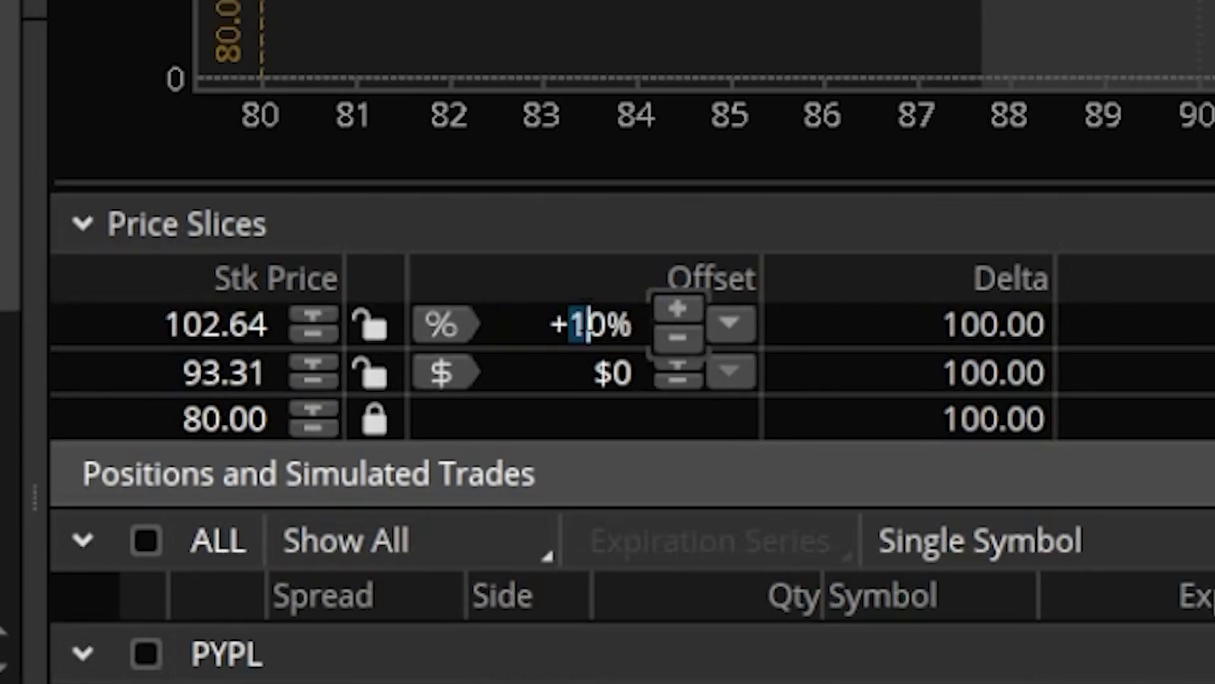
type("2")
key("Return")
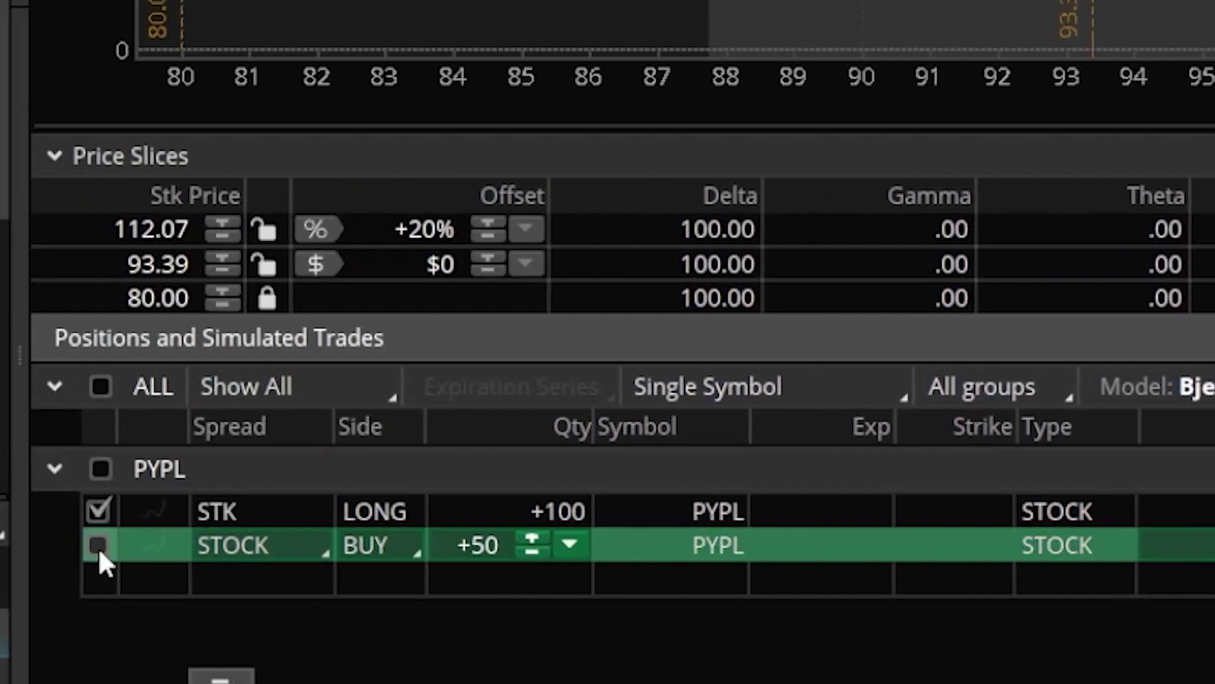
Include the simulated 50-share PYPL purchase in the analysis, check the date calendar, and show the PYPL adjustment parameters.
left_click(97, 546)
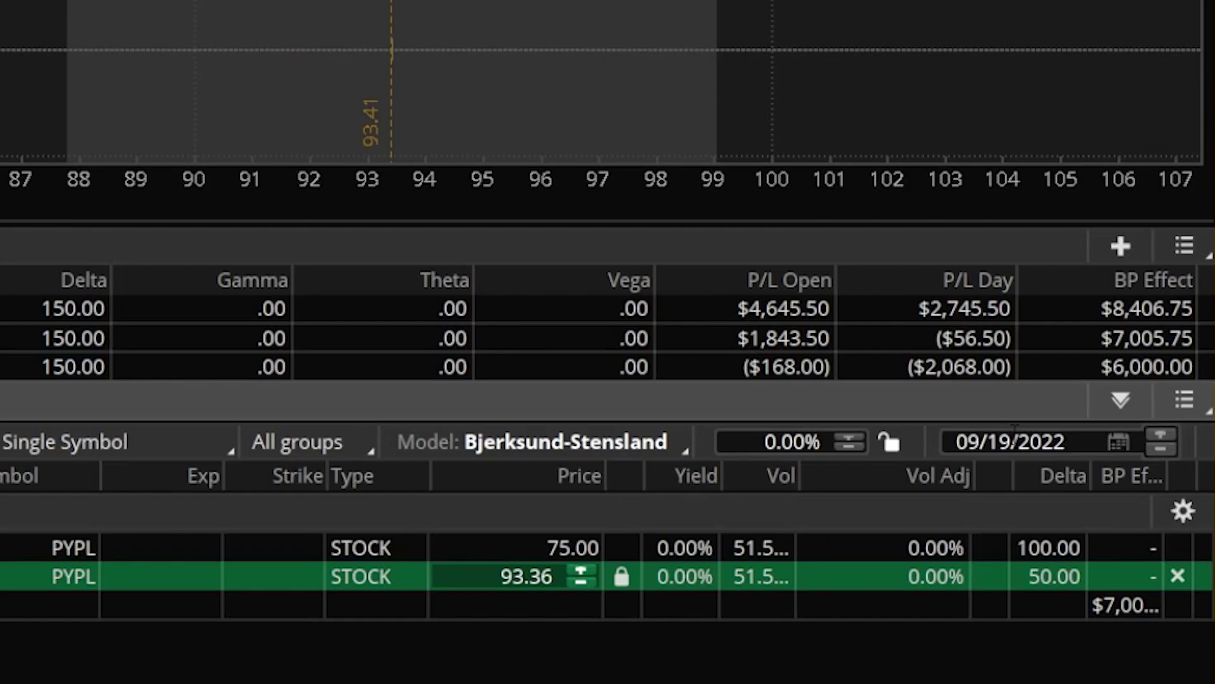
left_click(1119, 441)
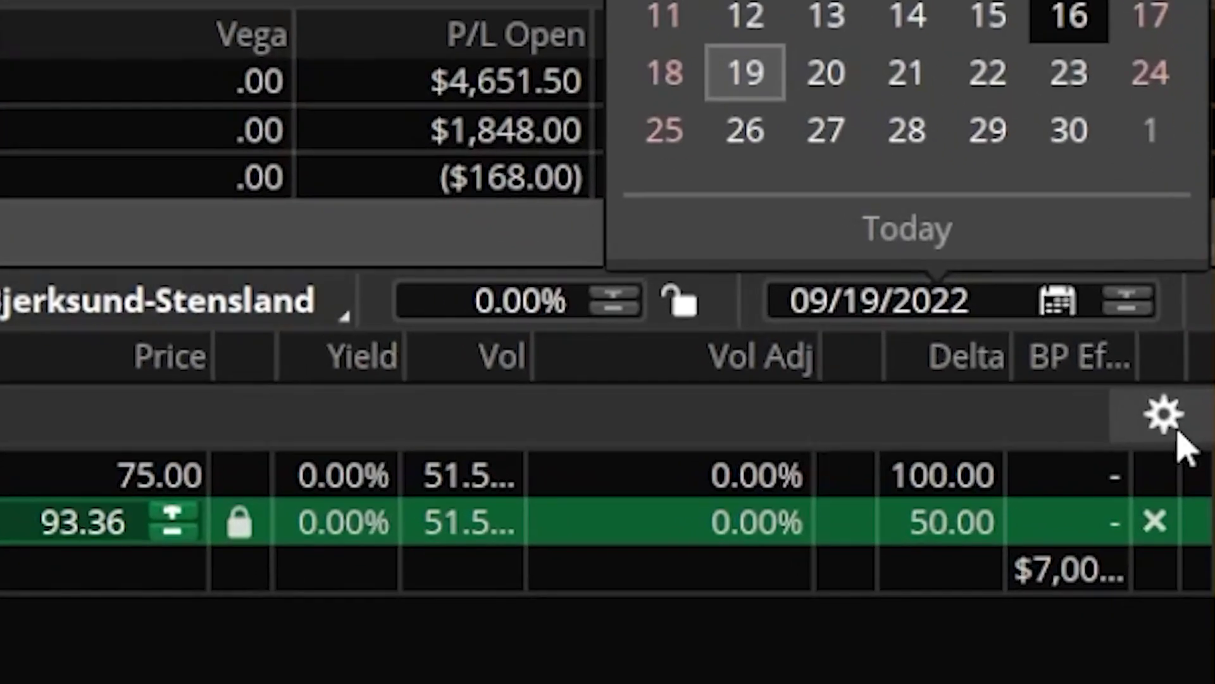
left_click(1183, 510)
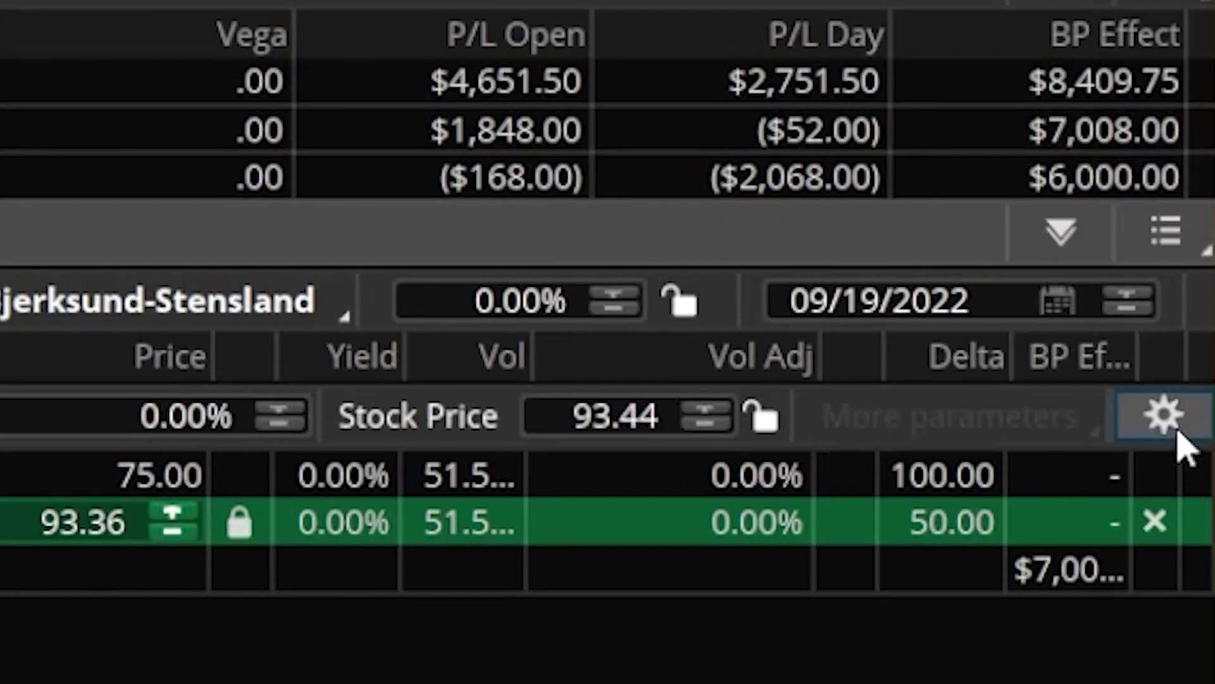
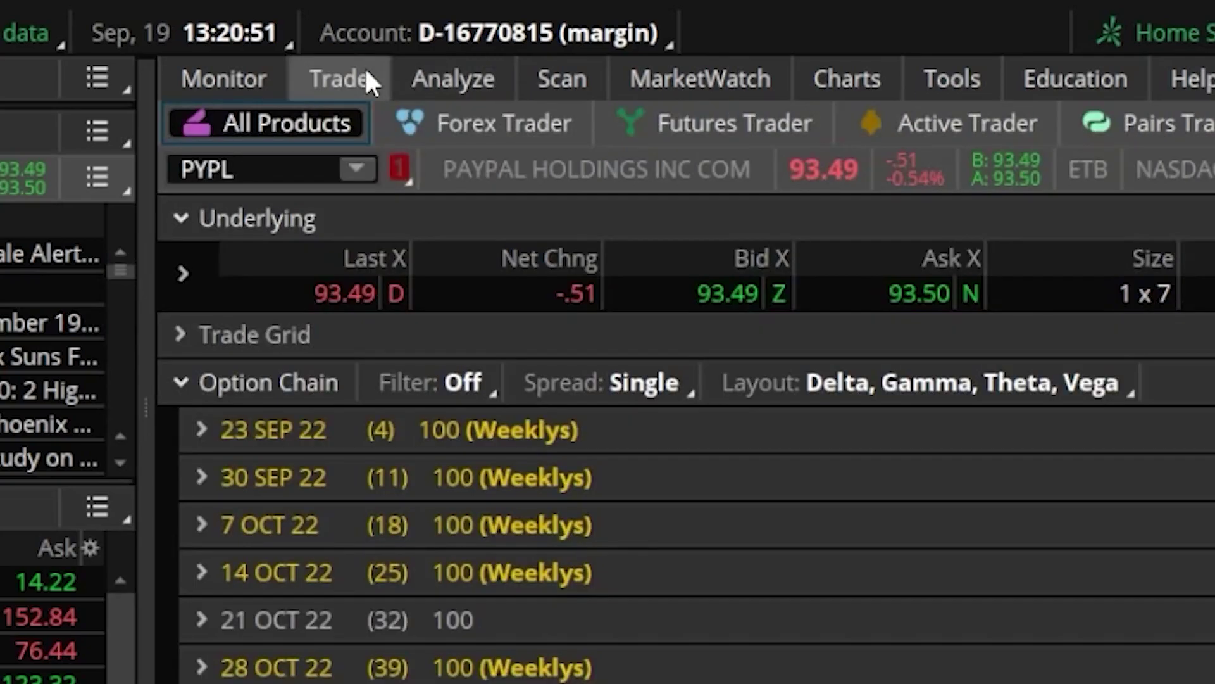
Load the GOOG option chain for trading and expand the 21 OCT 22 expiration.
left_click(255, 164)
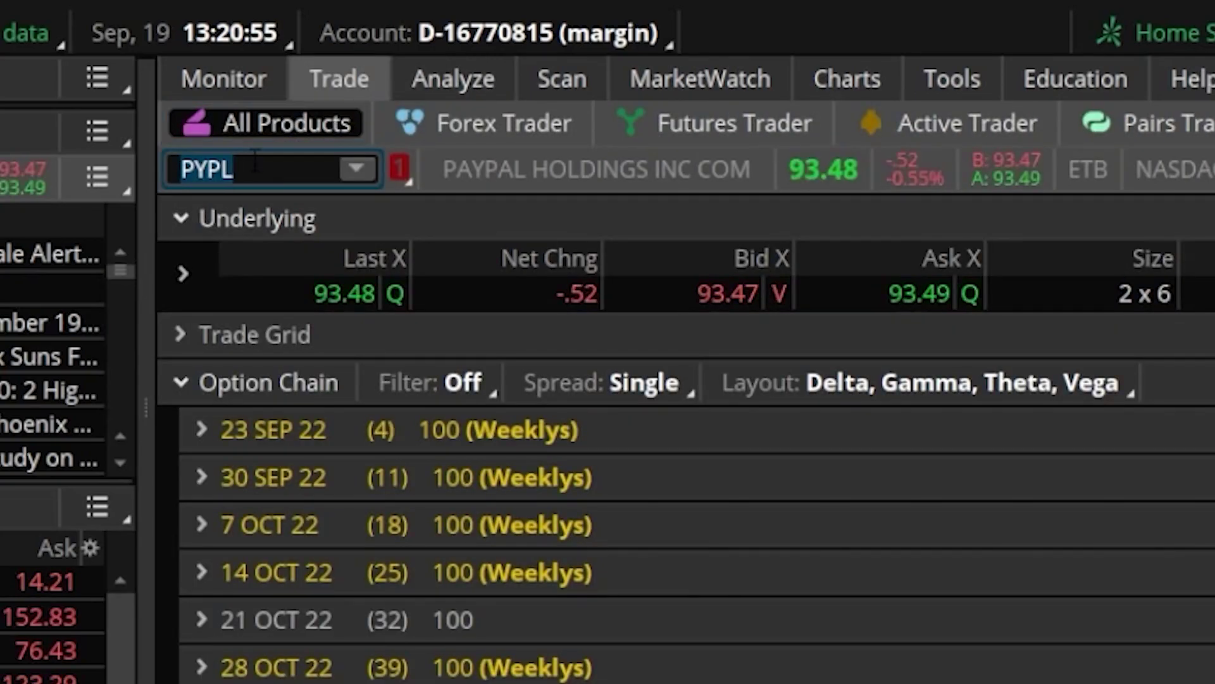
type("GOOG")
key("Return")
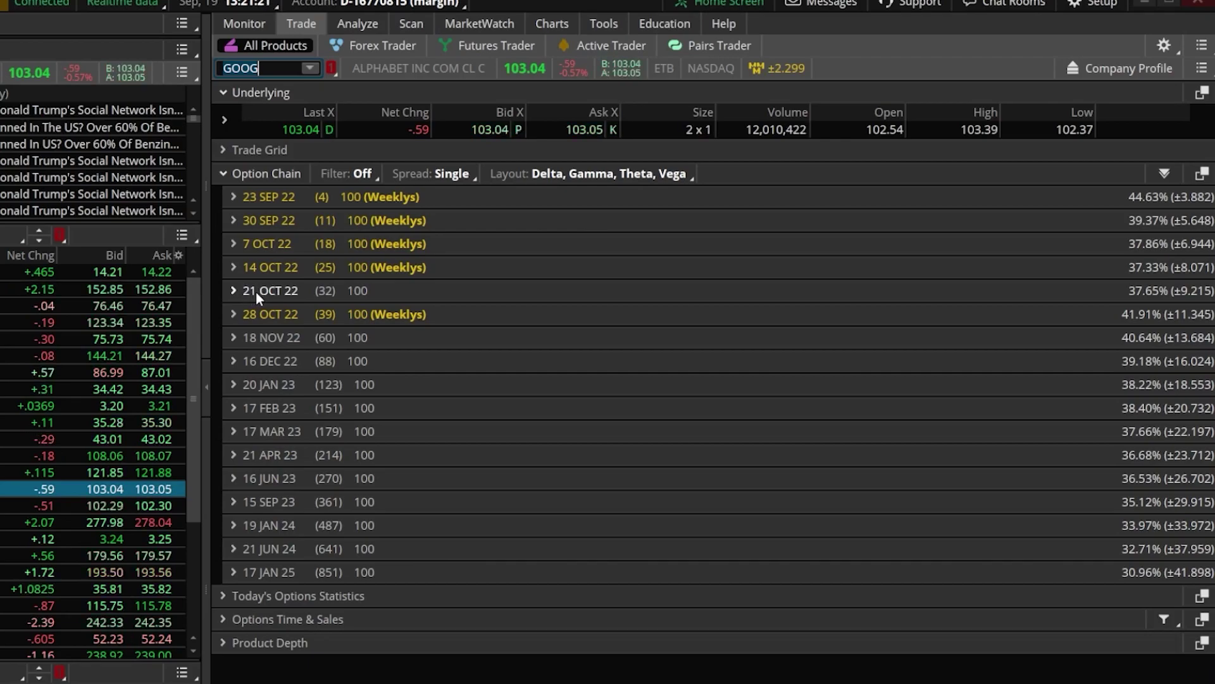
left_click(241, 288)
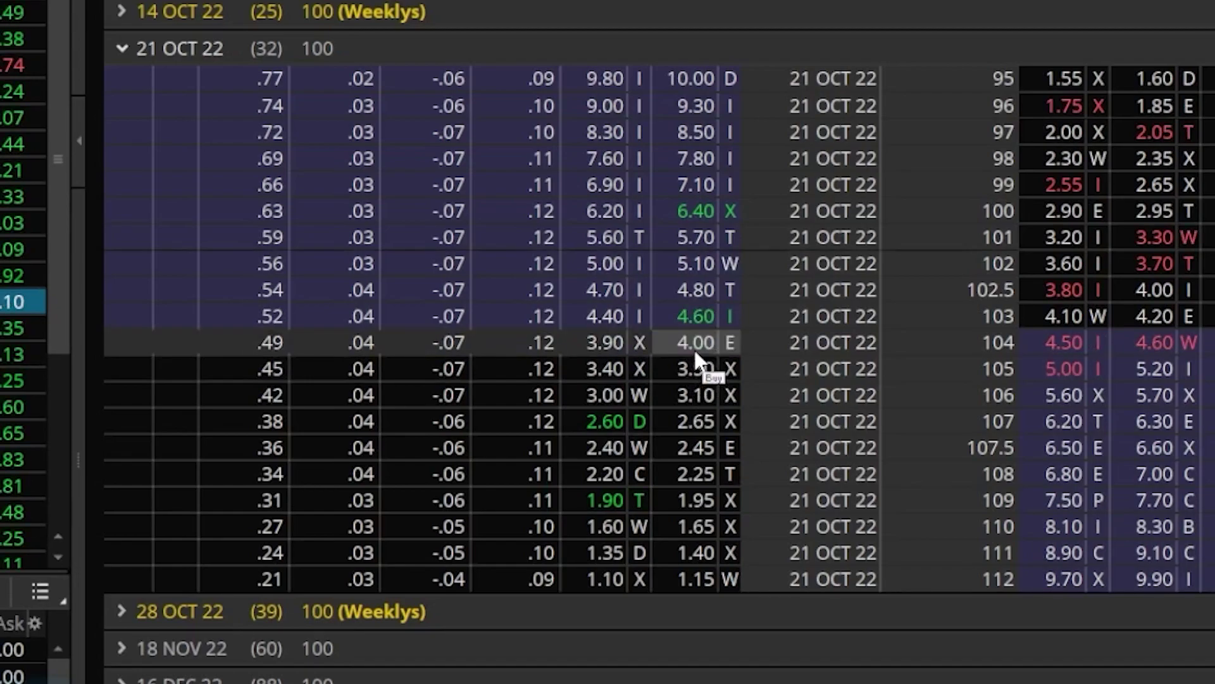
Build a GOOG 21 OCT 22 vertical spread order that buys the 104 call and sells the 109 call.
left_click(696, 342)
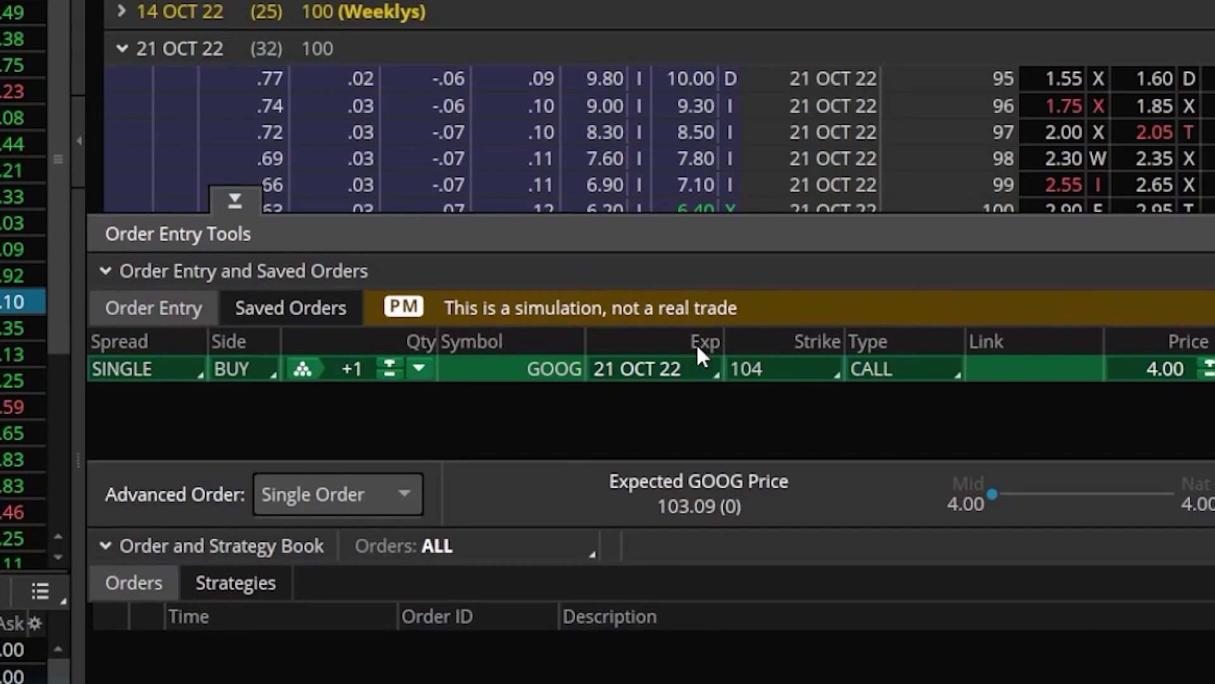
scroll(793, 178, "down", 1)
scroll(785, 148, "down", 3)
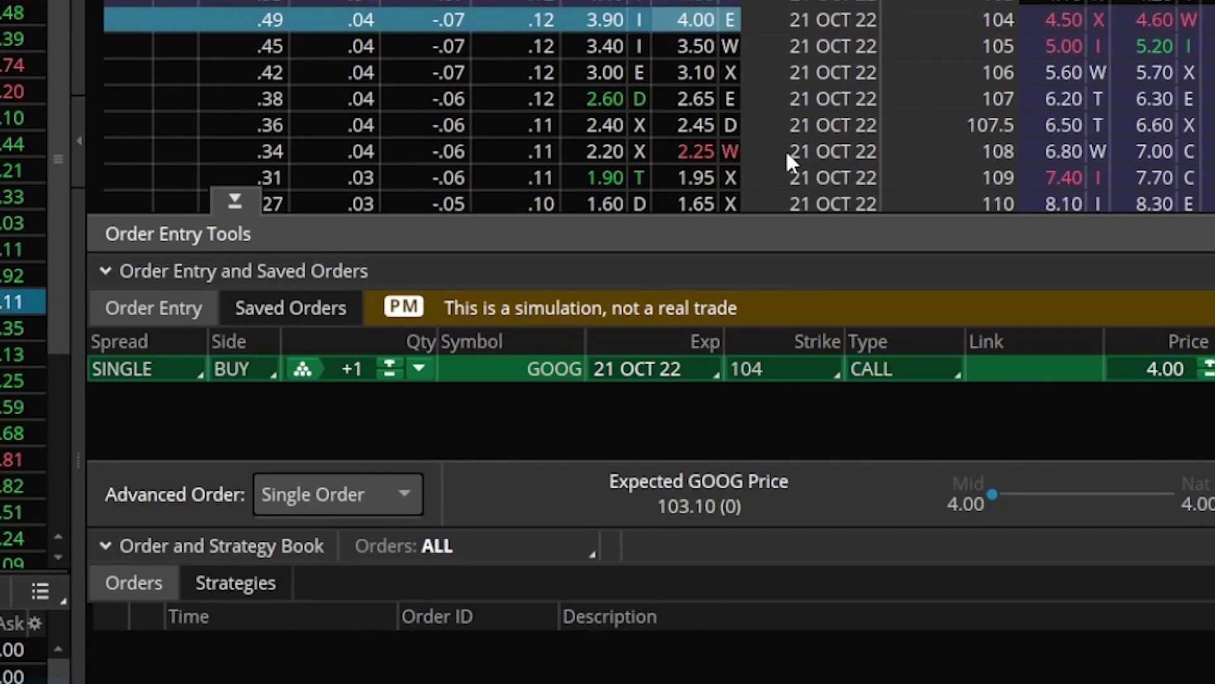
left_click(599, 180, "ctrl")
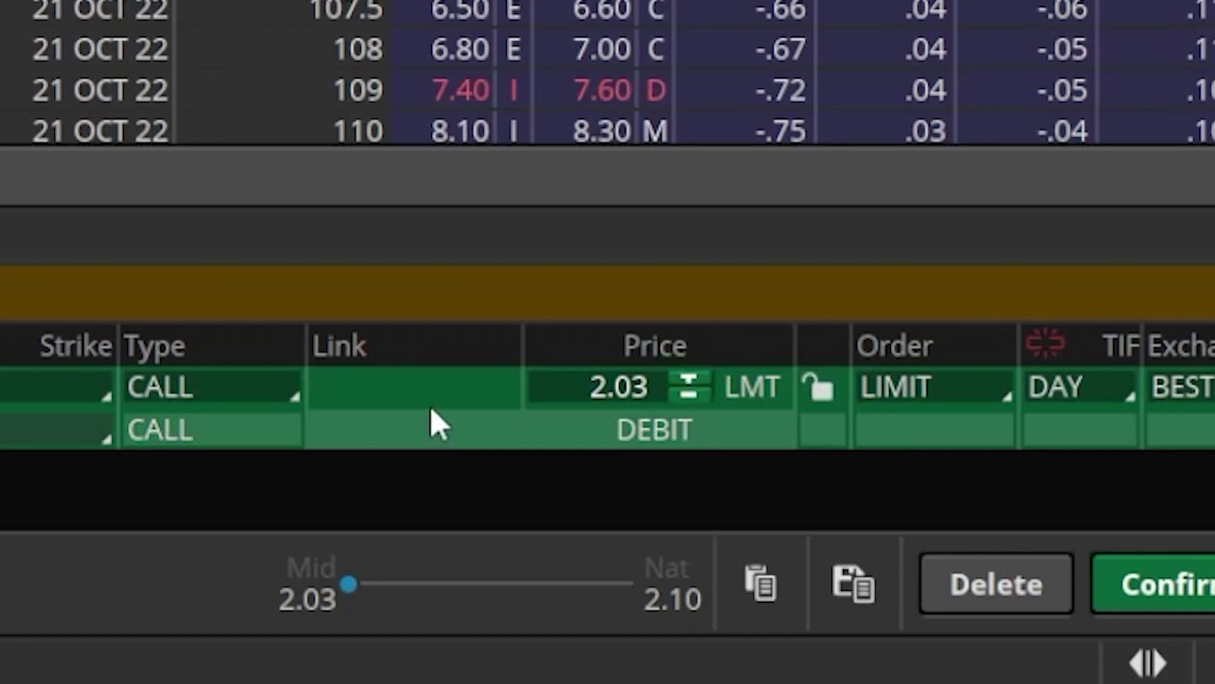
Analyze the GOOG 104/109 call vertical as a simulated trade and examine its open P/L at the $0 offset slice.
right_click(374, 402)
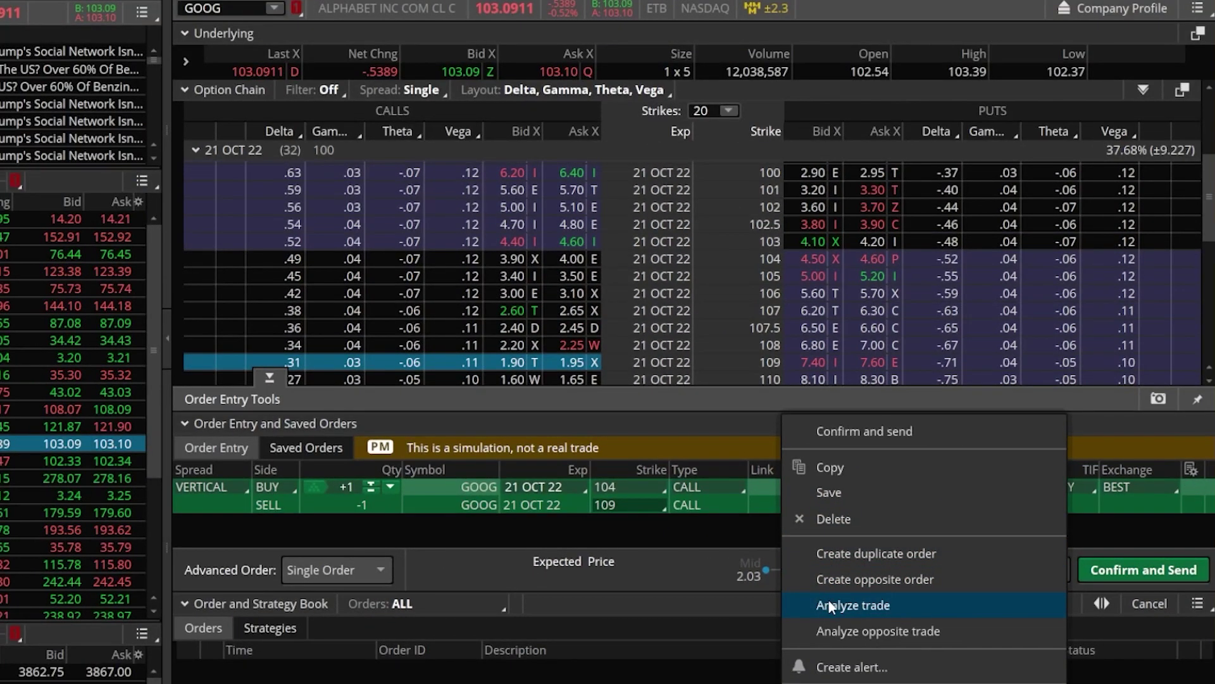
left_click(829, 603)
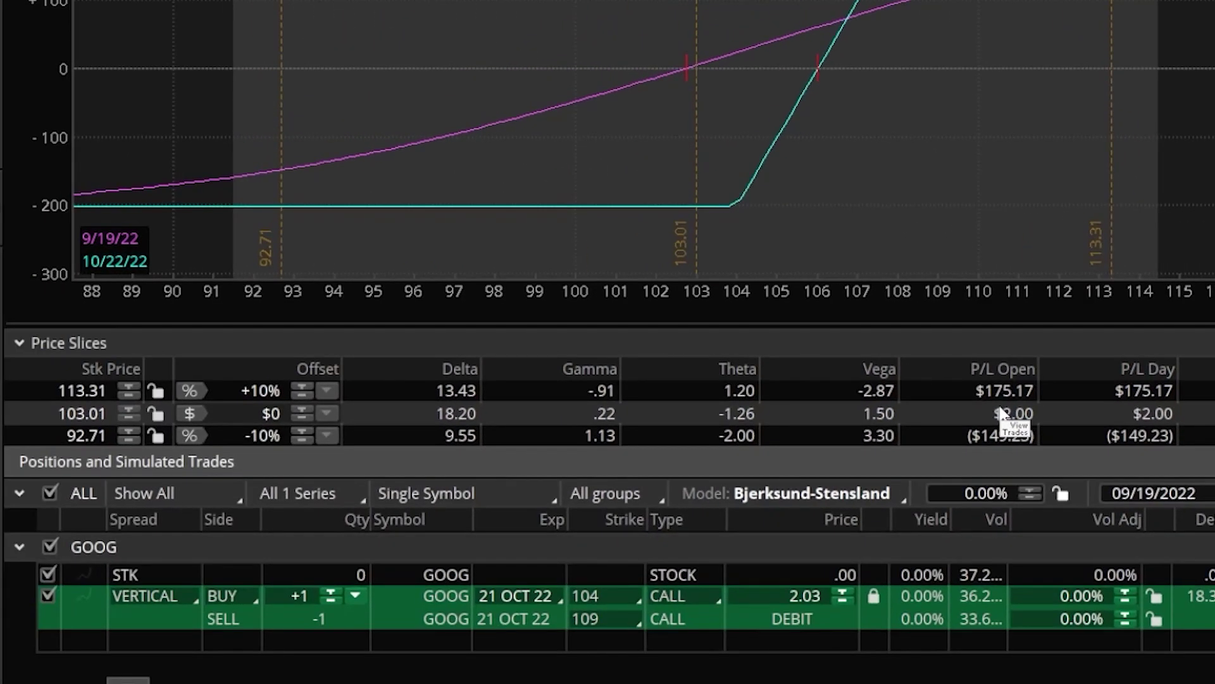
left_click(1011, 414)
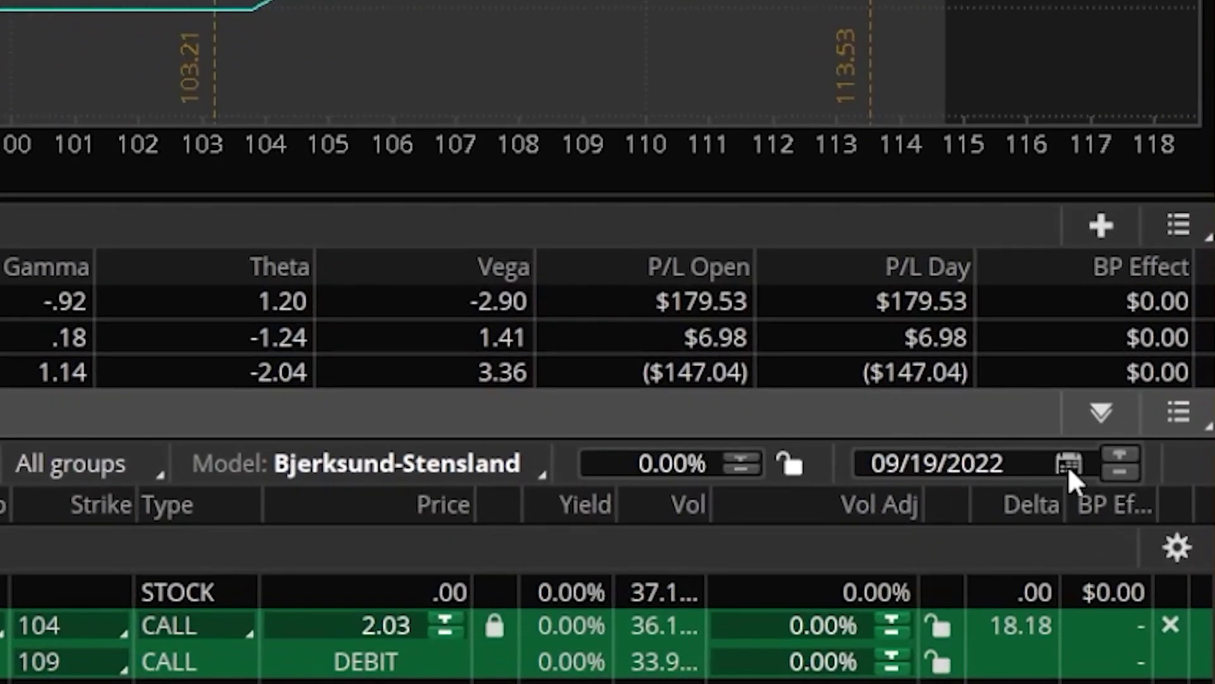
Set the analysis date for the simulated GOOG trade to 10/03/2022.
left_click(1067, 464)
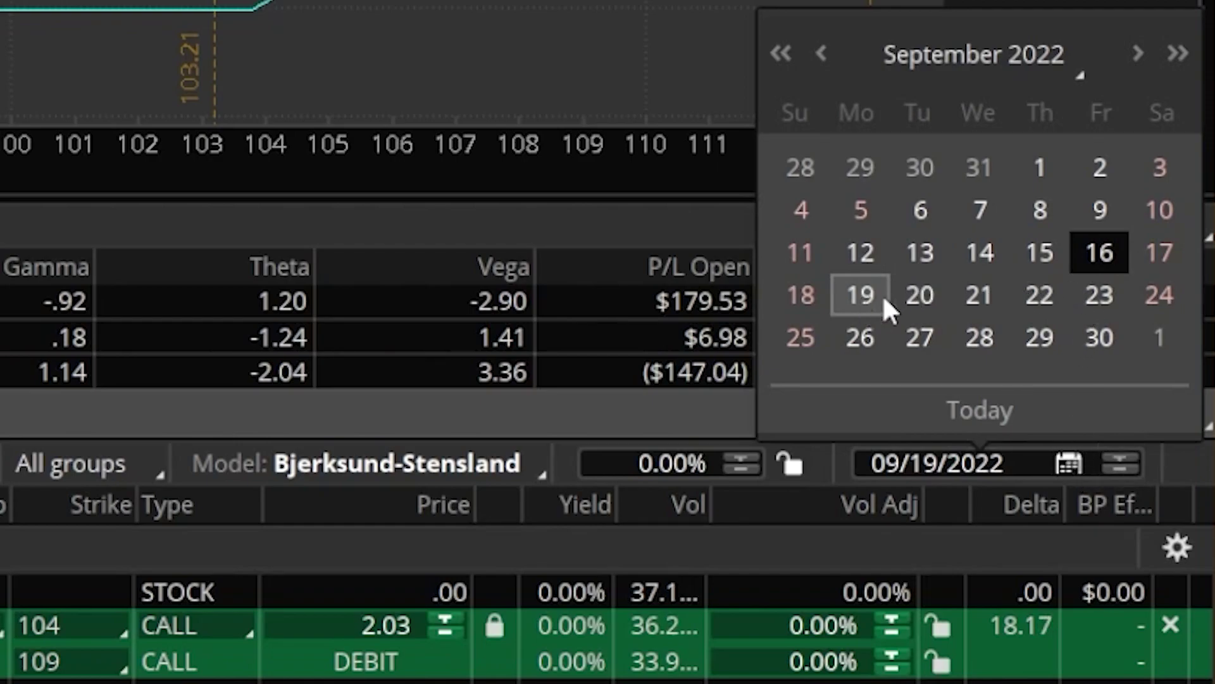
left_click(1133, 46)
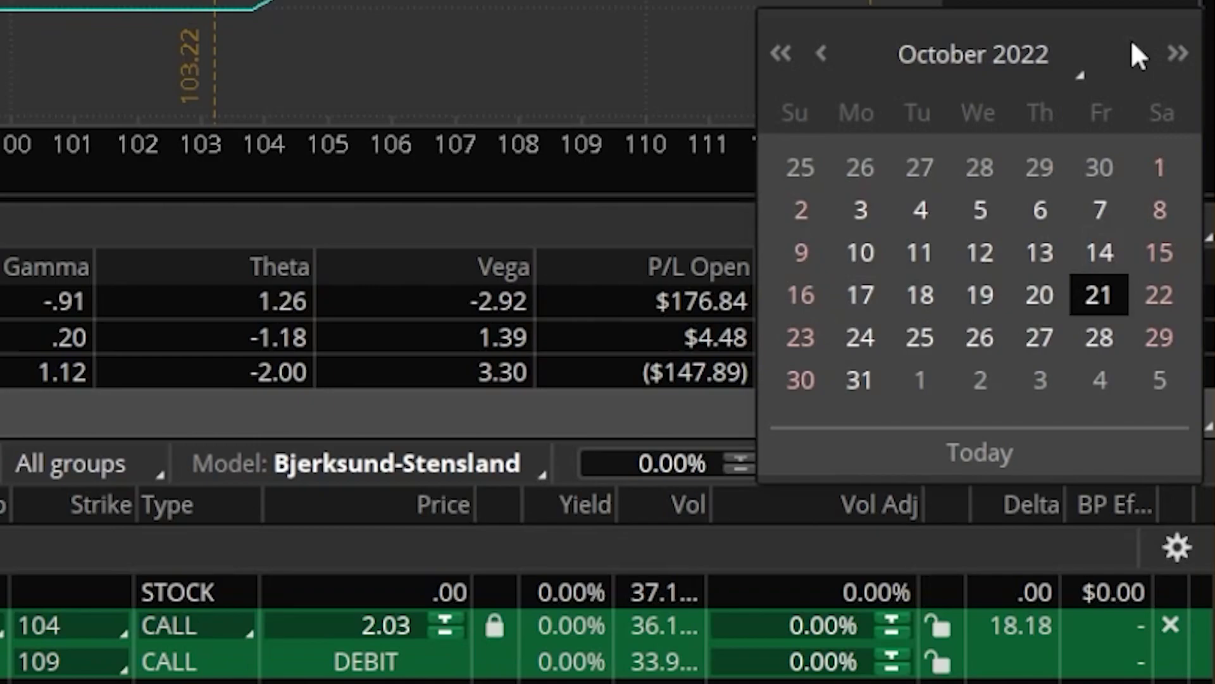
left_click(859, 212)
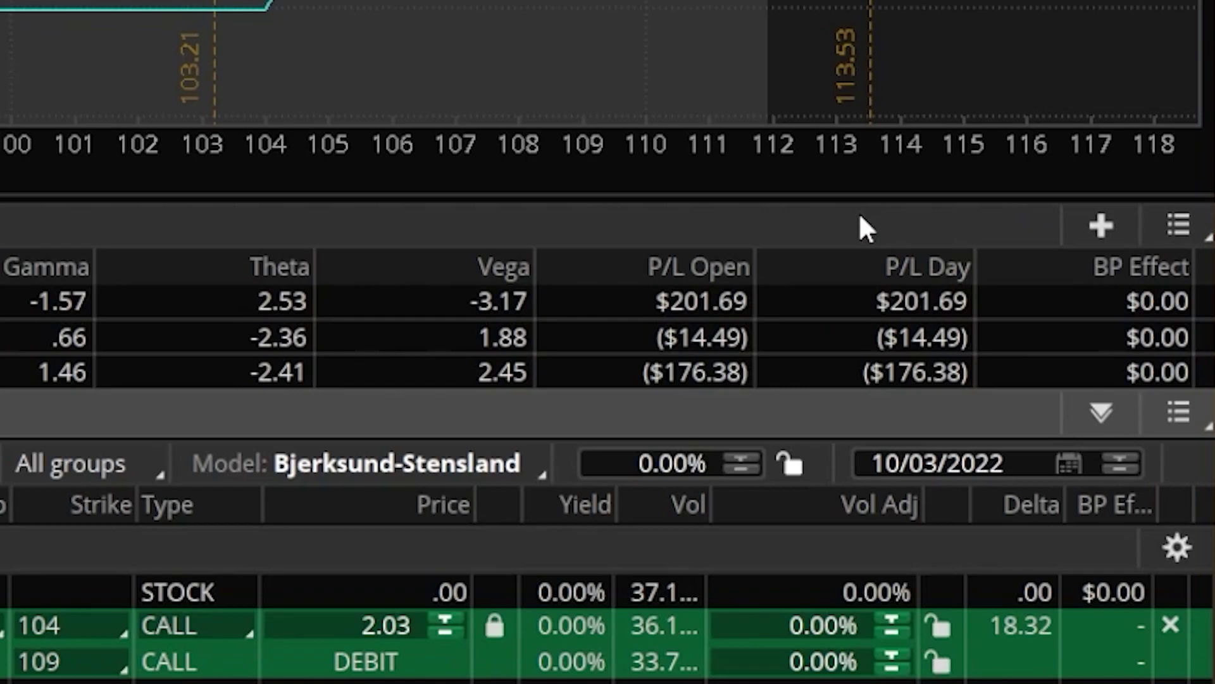
Show the GOOG adjustment parameters and set the volatility adjustment to -10%.
left_click(1176, 551)
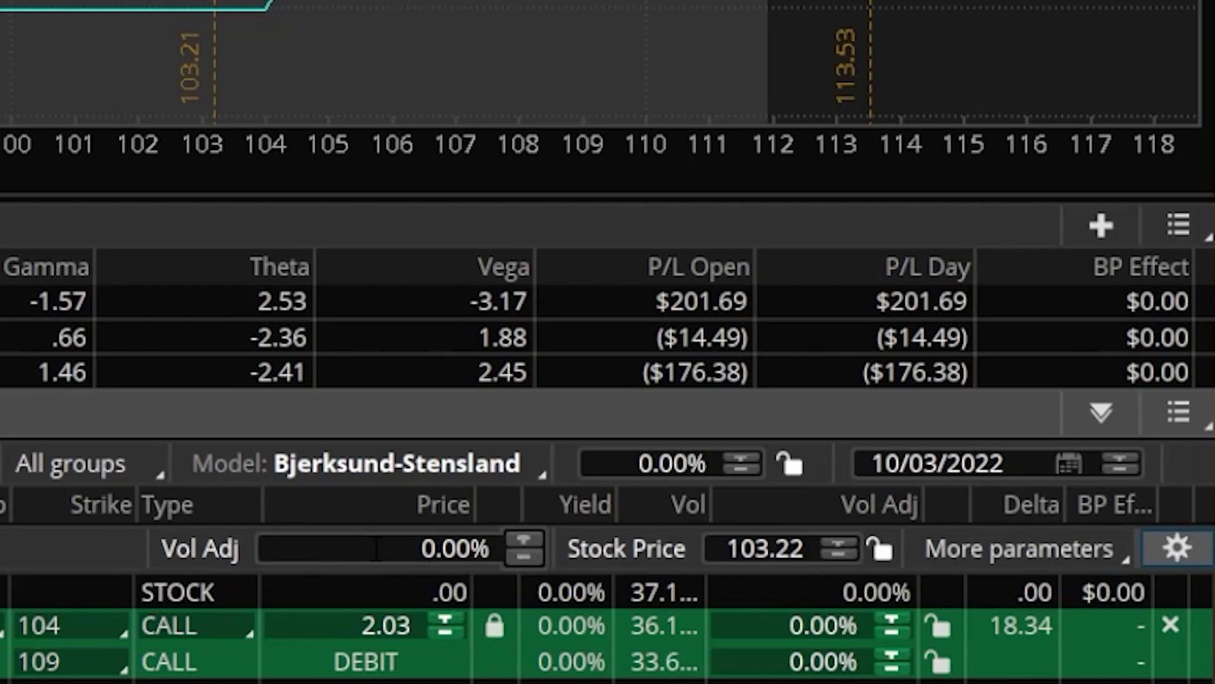
left_click(421, 556)
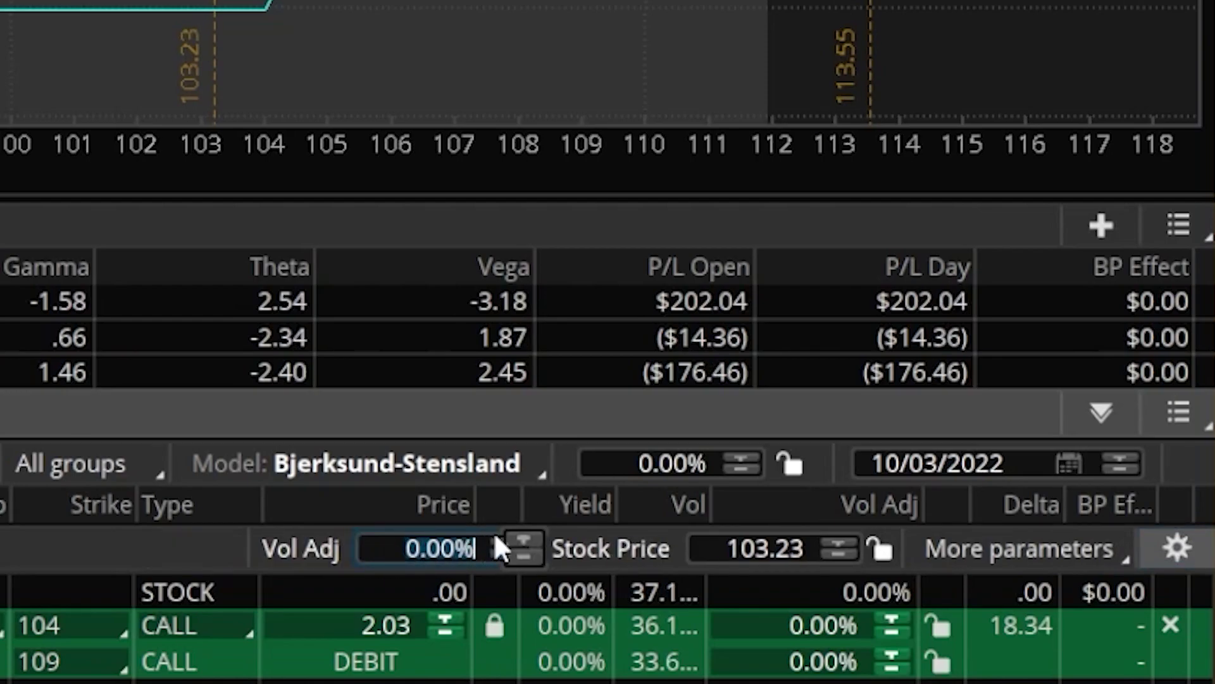
type("-10")
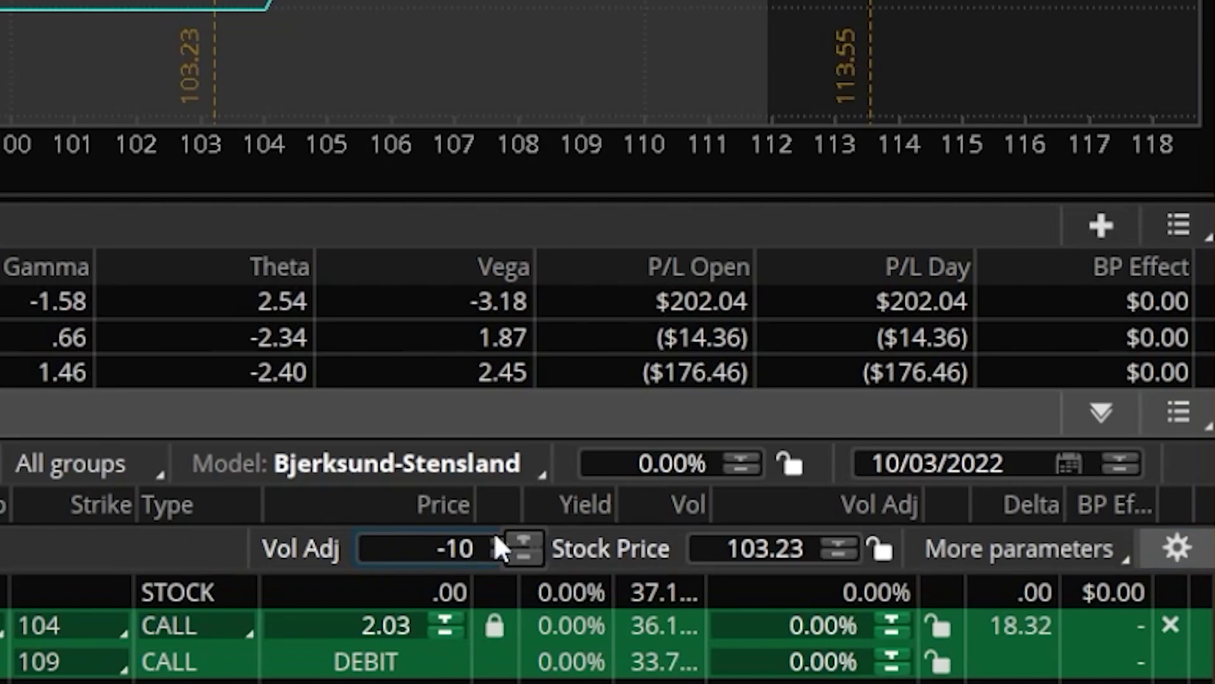
key("Return")
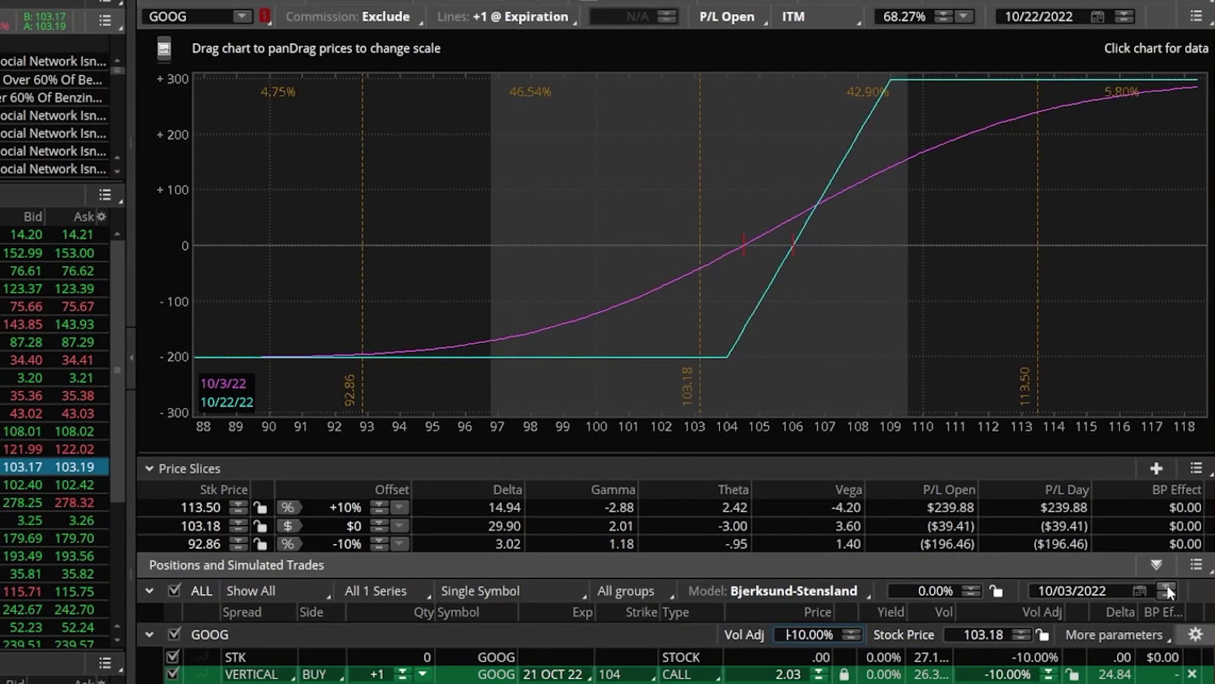
Advance the analysis date one day at a time to 10/22/2022, comparing the risk profile with the expiration line.
left_click(1171, 588)
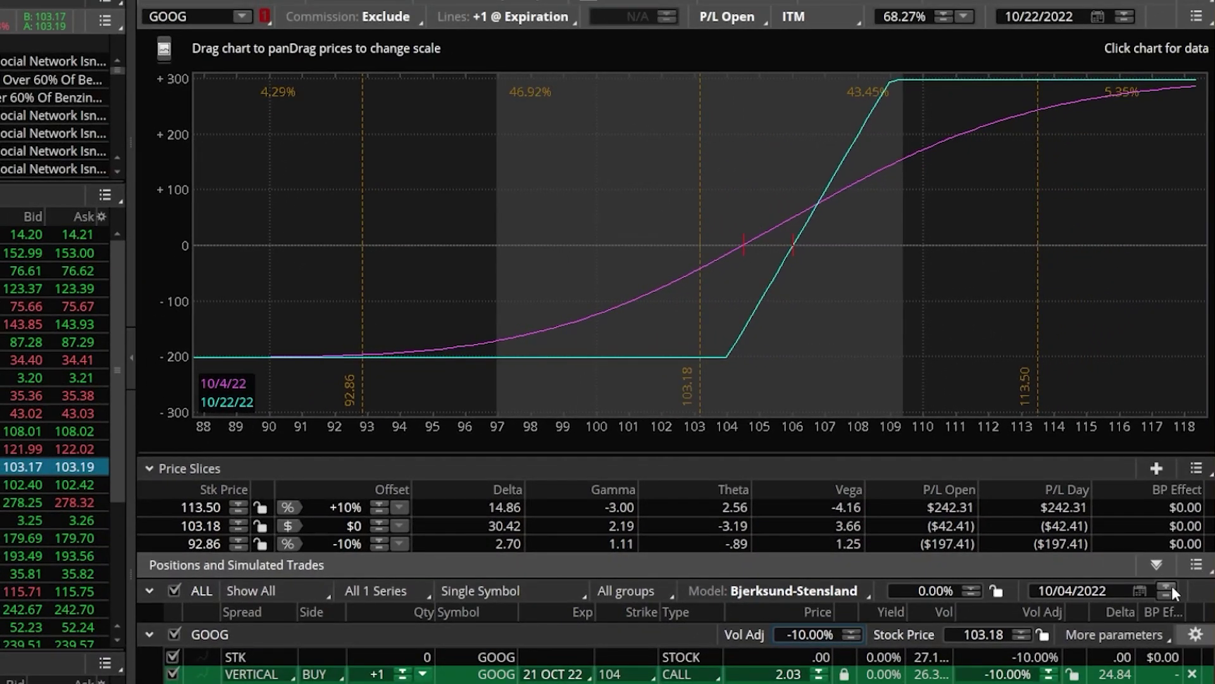
left_click(1171, 588)
left_click(1172, 588)
left_click(1172, 586)
left_click(1172, 586)
left_click(1172, 585)
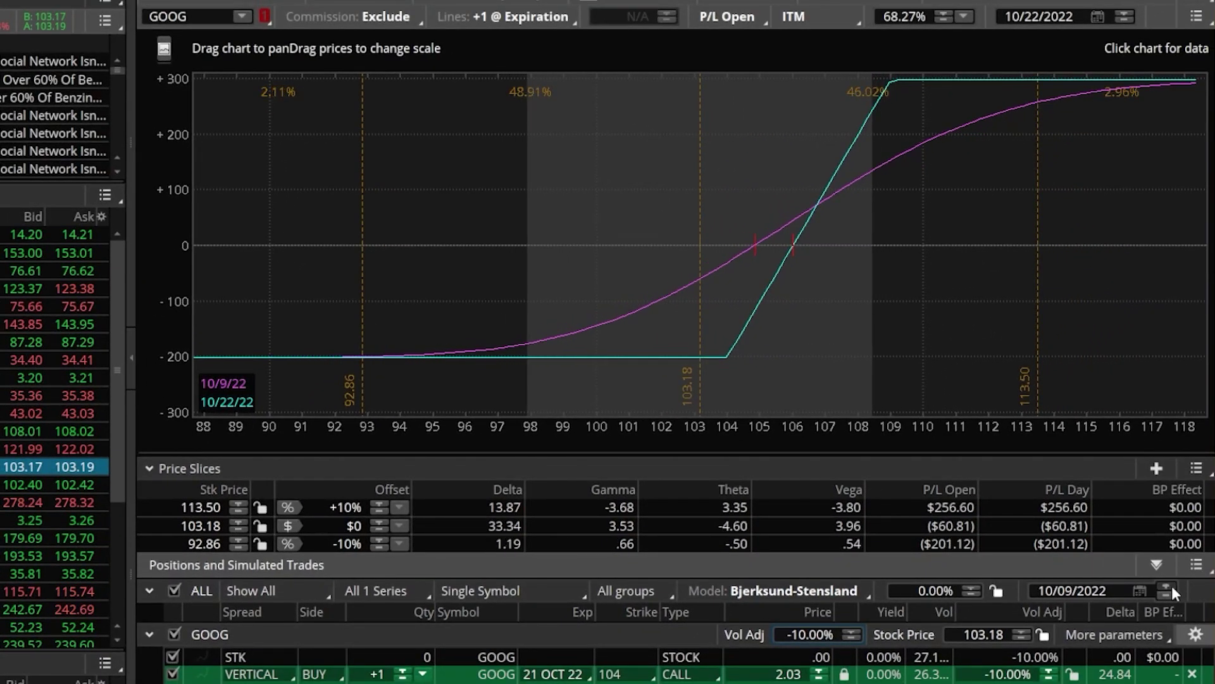
left_click(1171, 586)
left_click(1172, 585)
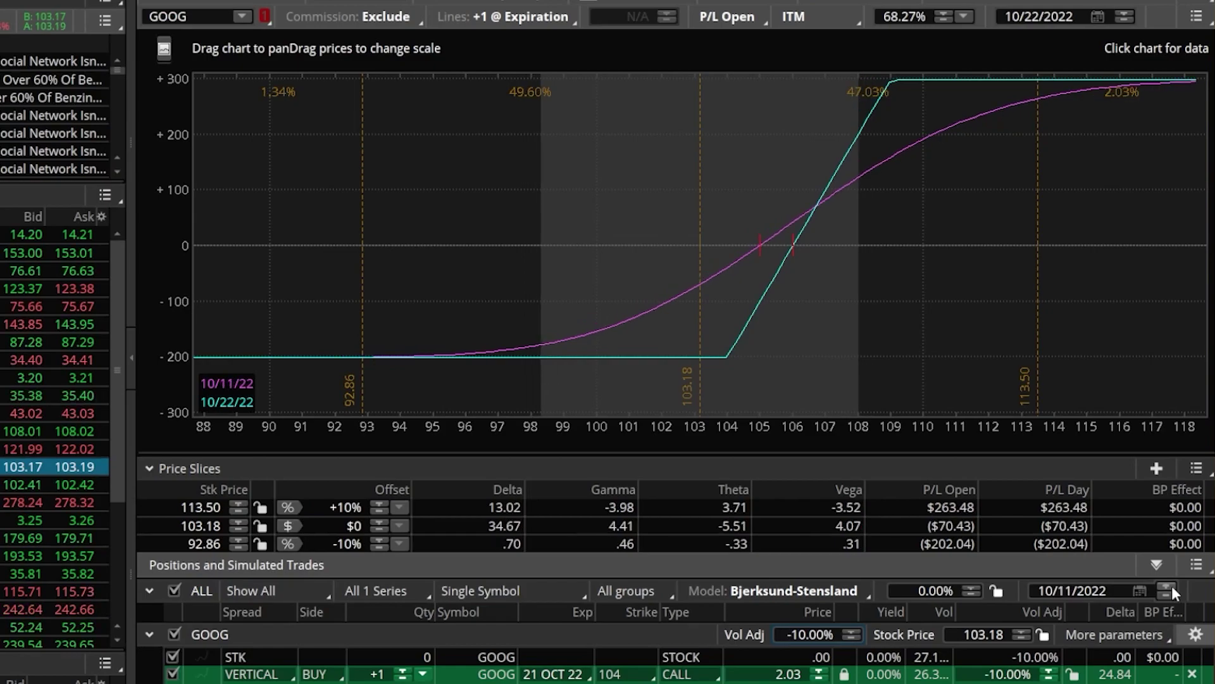
left_click(1172, 586)
left_click(1172, 586)
left_click(1172, 586)
left_click(1173, 586)
left_click(1173, 585)
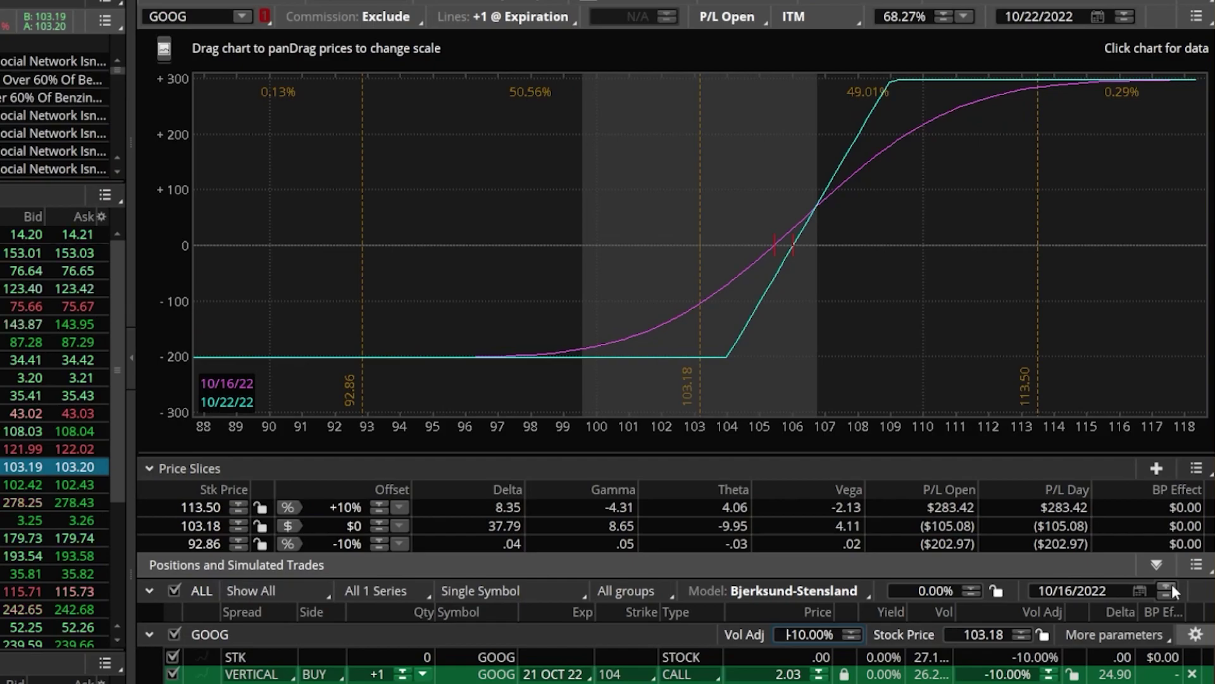
left_click(1172, 585)
left_click(1172, 585)
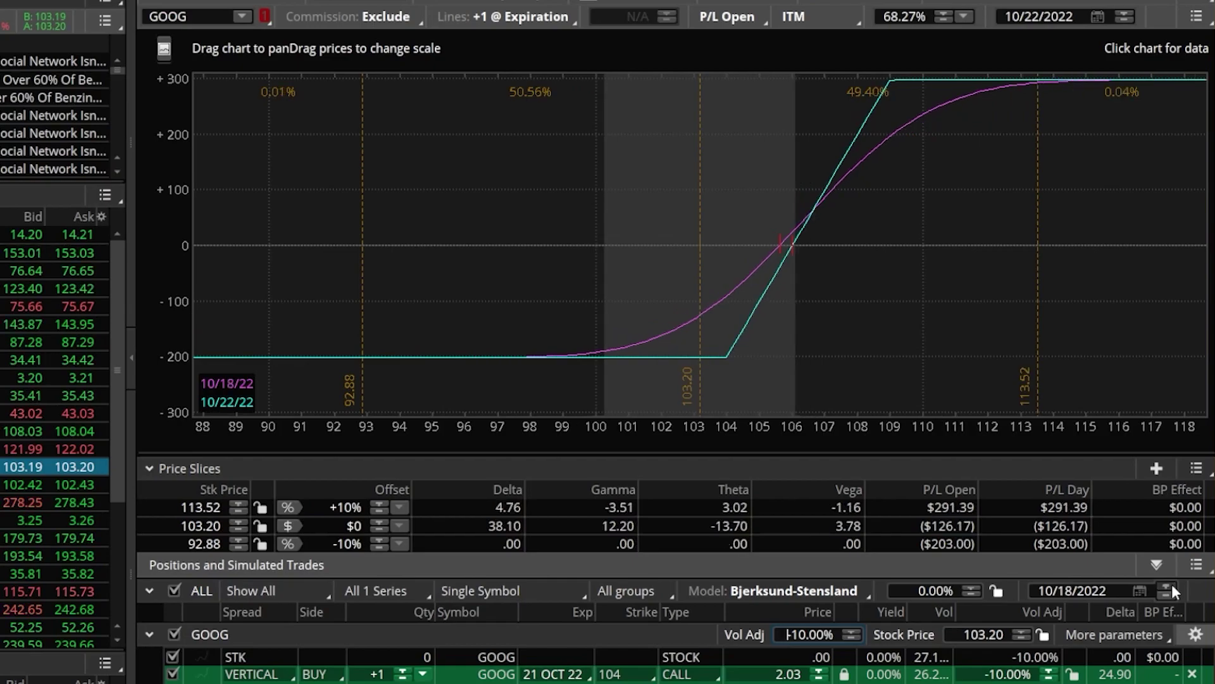
left_click(1172, 586)
left_click(1171, 585)
left_click(1171, 586)
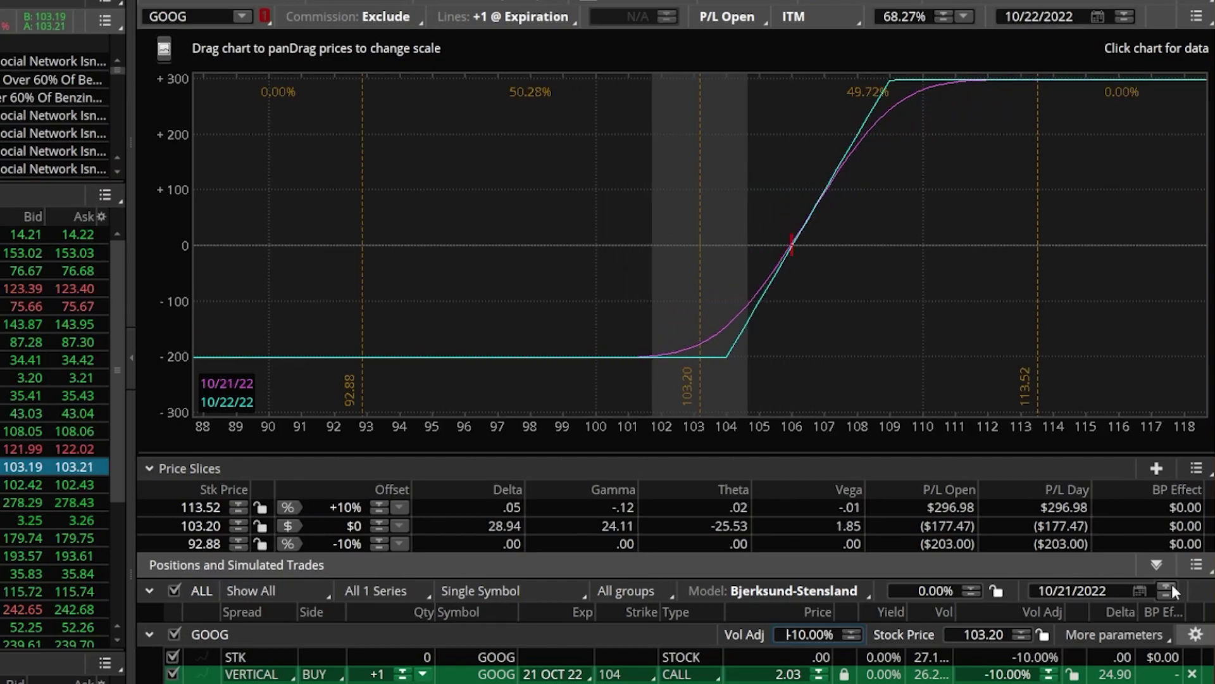
left_click(1172, 585)
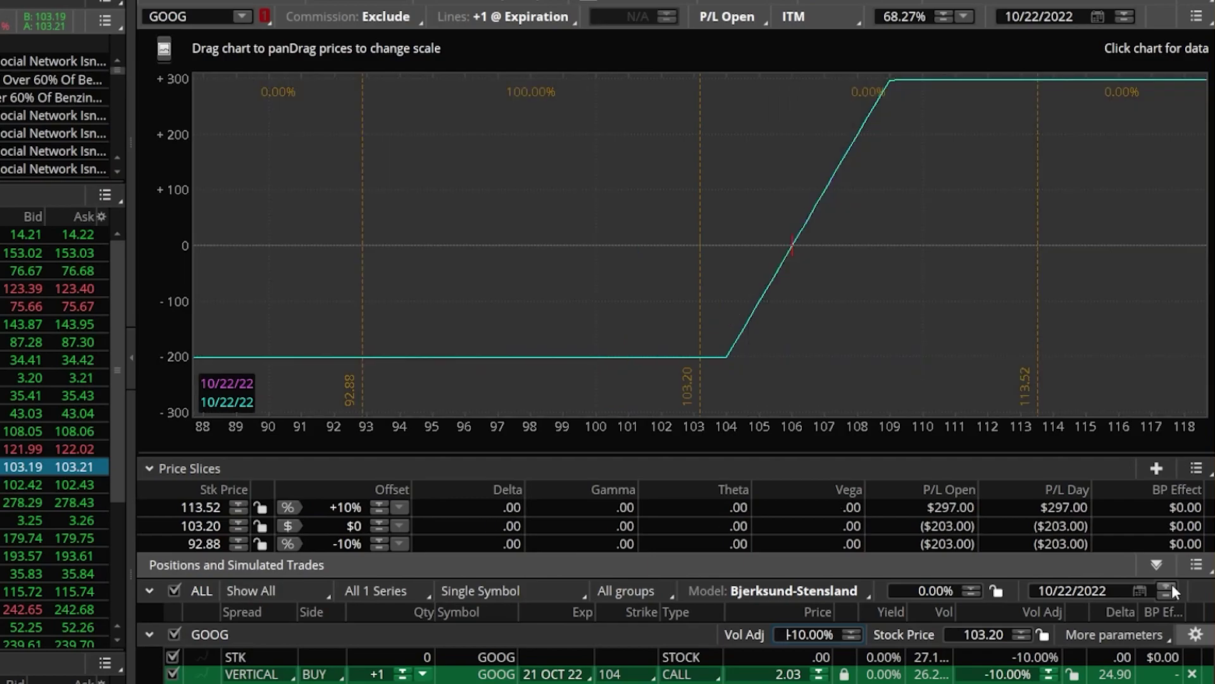